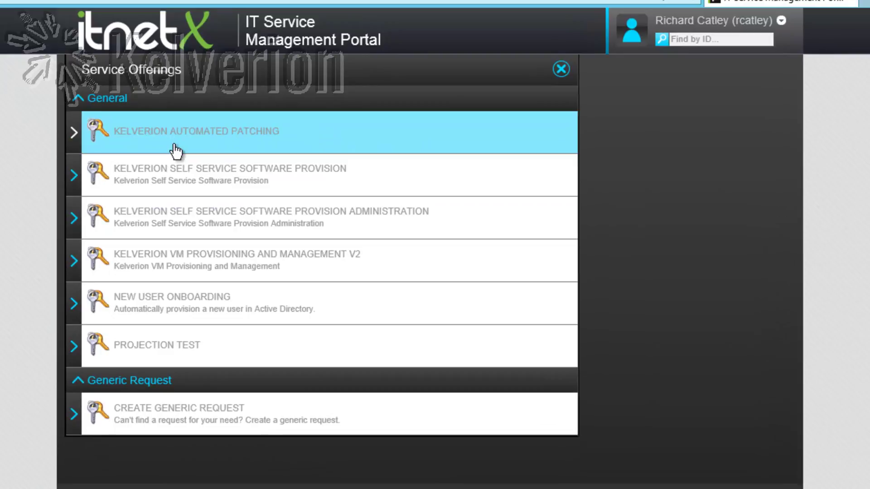
# - Start a new Define or Change Device Patching Schedule request from the Kelverion Automated Patching offerings
pyautogui.click(174, 145)
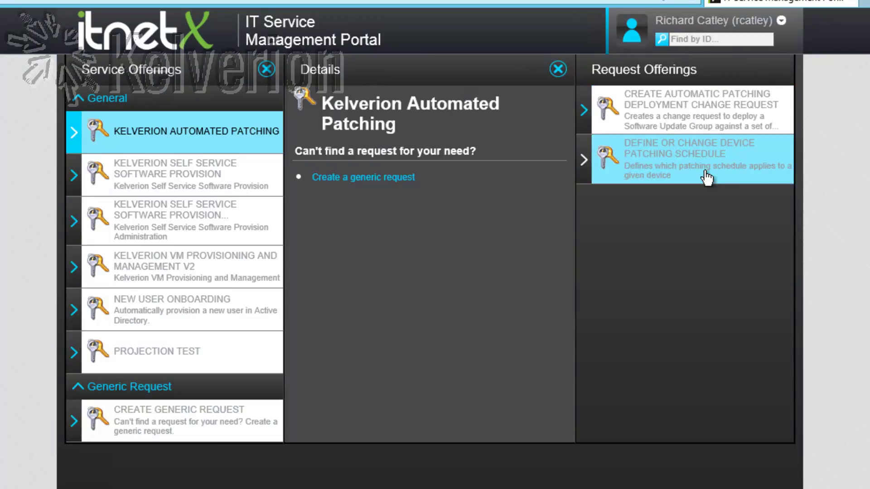
pyautogui.click(692, 161)
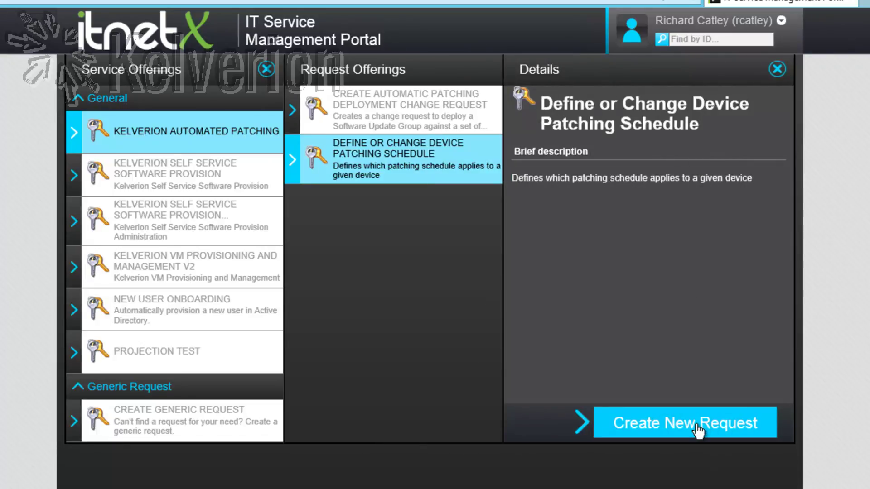
pyautogui.click(698, 432)
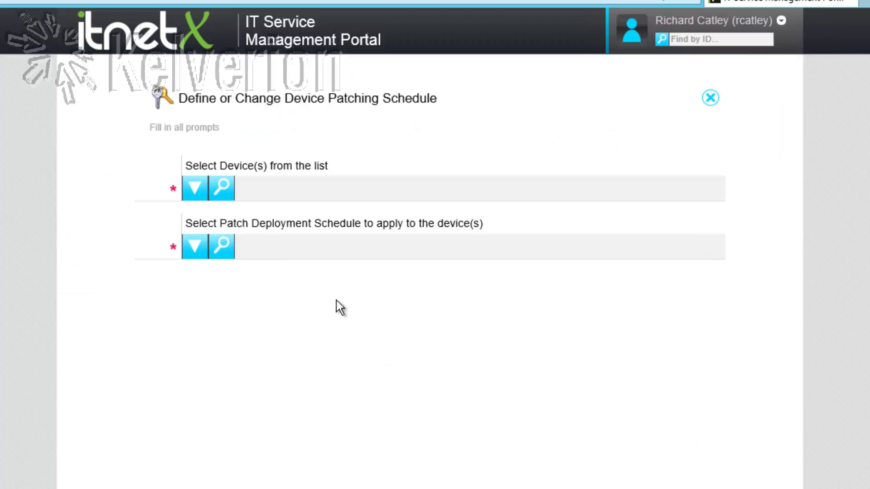
# - Assign devices SCOM-R2, SCSM-R2, SQL, TEST and VMM-R2 to the Saturday 18:00 Allow Reboot schedule
pyautogui.click(197, 193)
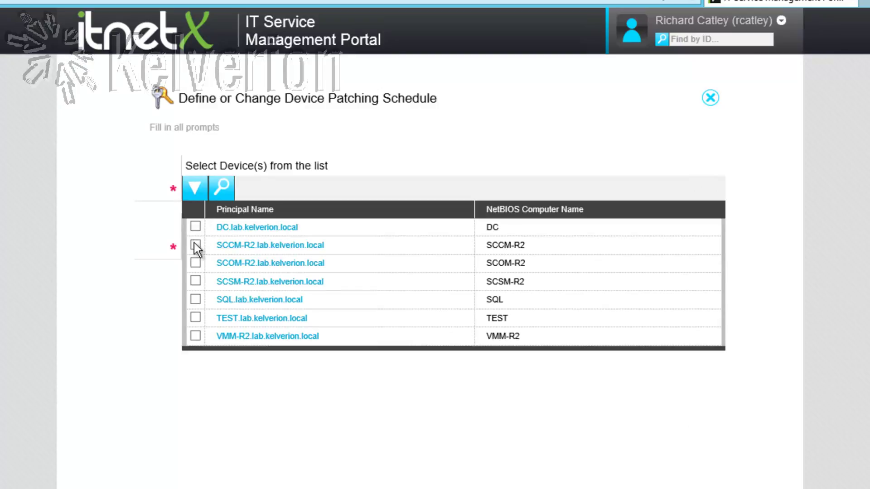
pyautogui.click(196, 263)
pyautogui.click(198, 281)
pyautogui.click(196, 299)
pyautogui.click(196, 317)
pyautogui.click(196, 335)
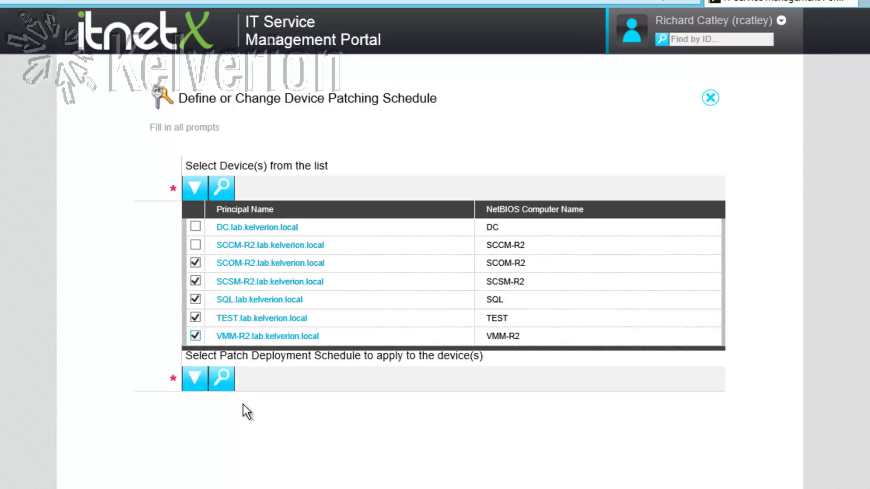
pyautogui.click(278, 467)
pyautogui.click(195, 384)
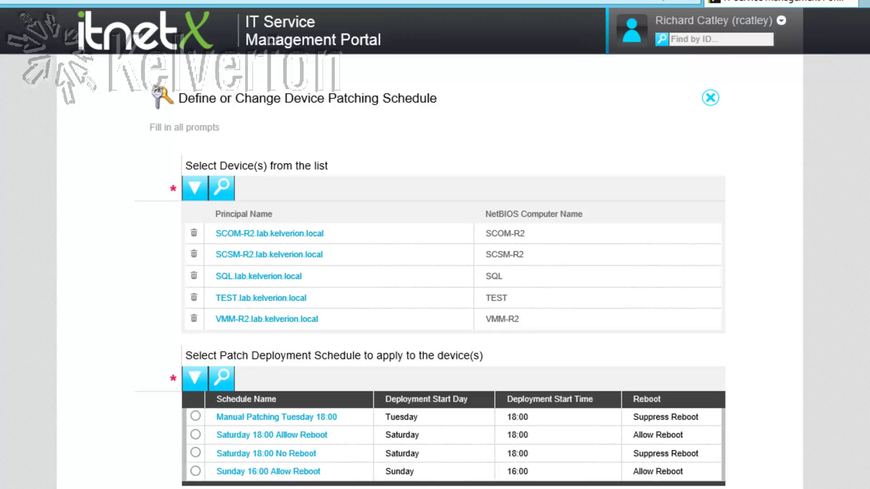
pyautogui.click(195, 435)
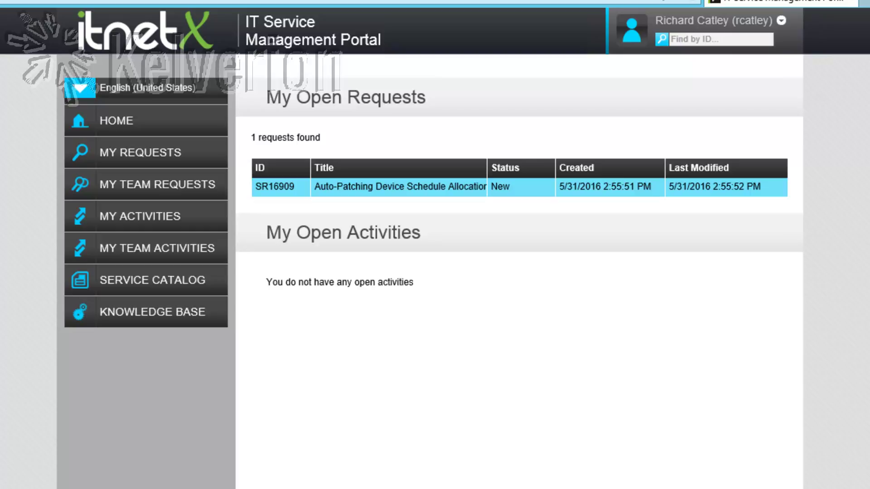
# - Start a new Create Automatic Patching Deployment Change Request from the Kelverion Automated Patching catalog
pyautogui.click(107, 283)
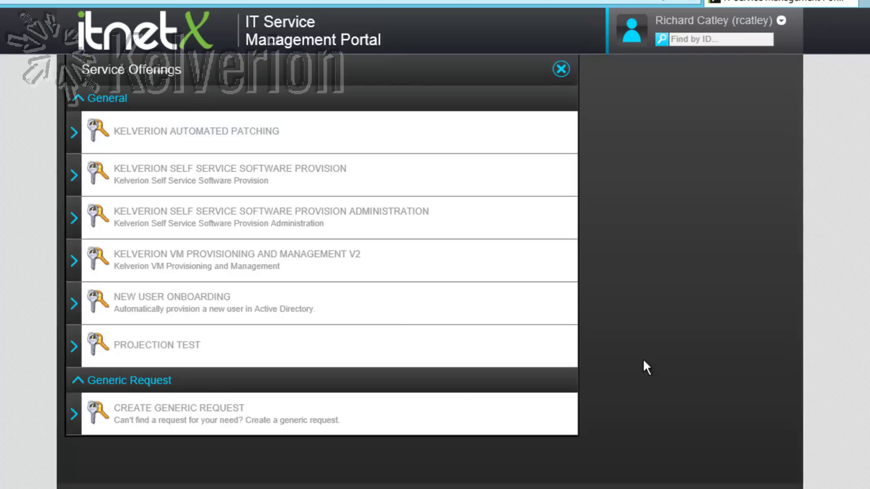
pyautogui.click(252, 133)
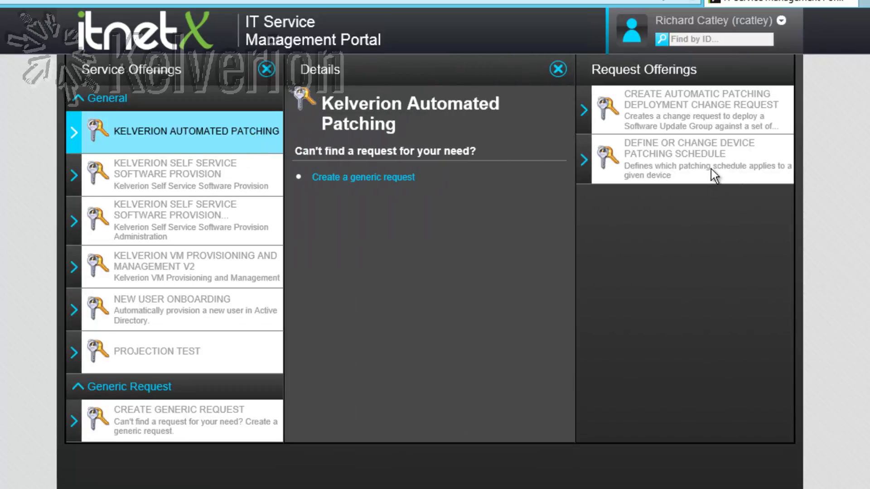
pyautogui.click(682, 119)
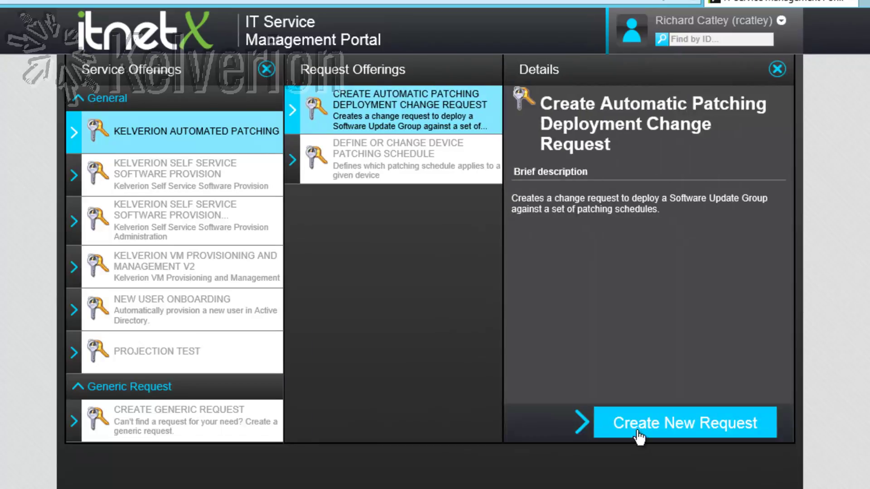
pyautogui.click(638, 435)
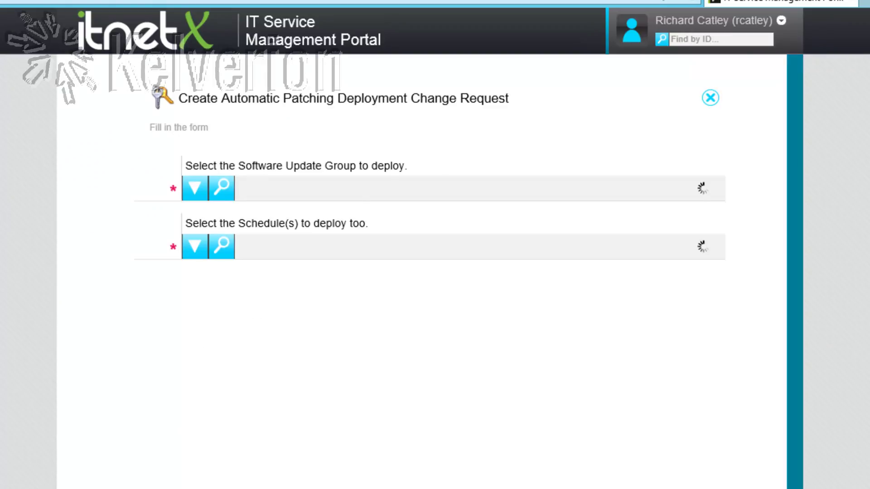
# - Look through the software update group and deployment schedule lists without choosing anything
pyautogui.click(198, 194)
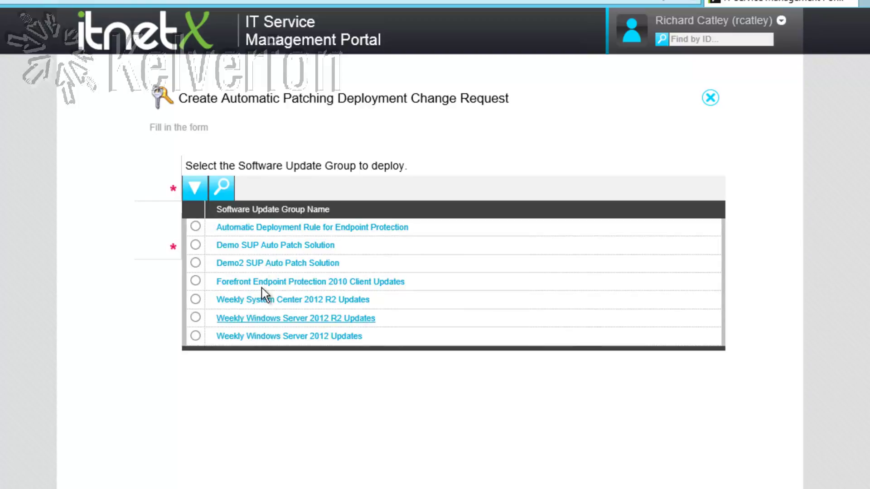
pyautogui.click(162, 313)
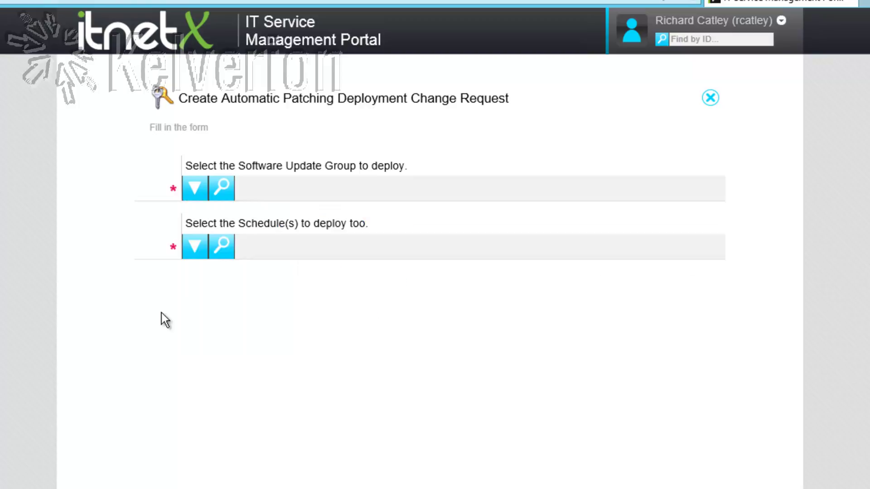
pyautogui.click(198, 250)
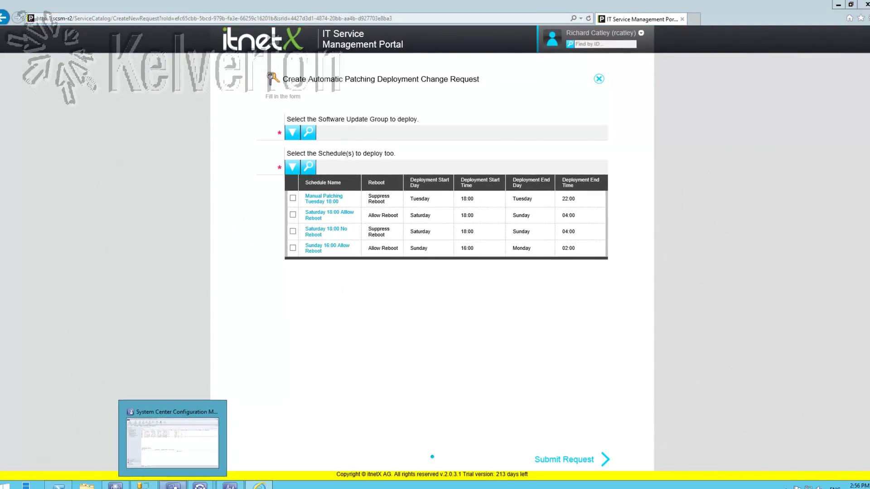
# - Check Demo SUP Auto Patch Solution's summary and deployments in Configuration Manager, then return to the portal
pyautogui.click(189, 482)
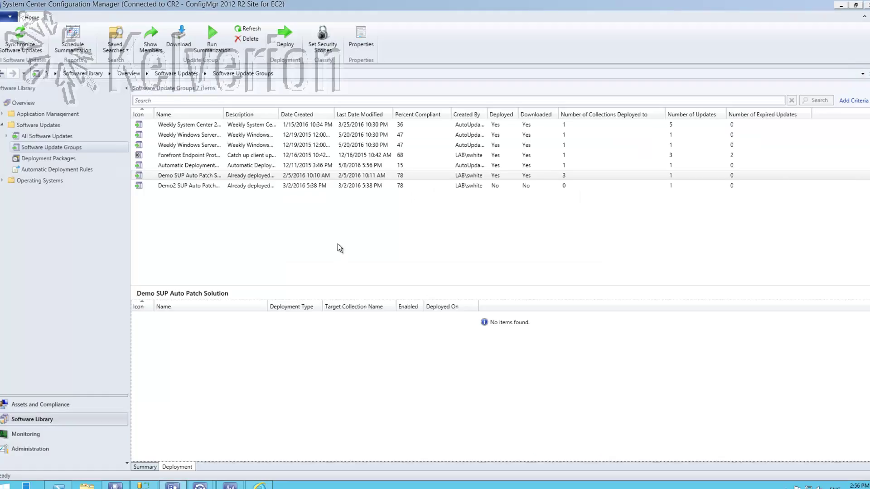
pyautogui.click(195, 177)
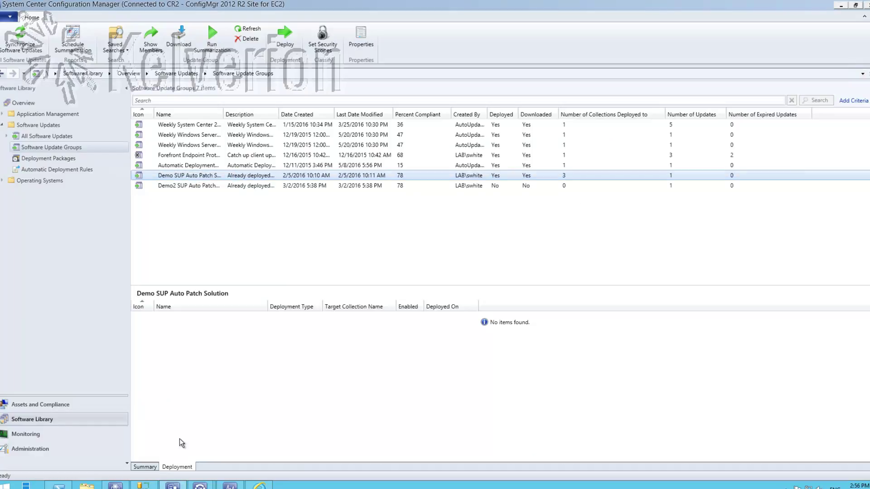
pyautogui.click(151, 469)
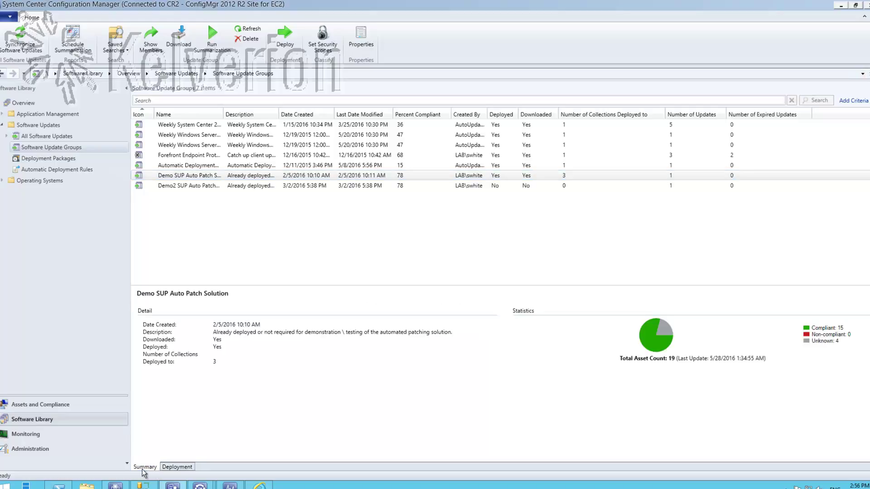
pyautogui.click(186, 467)
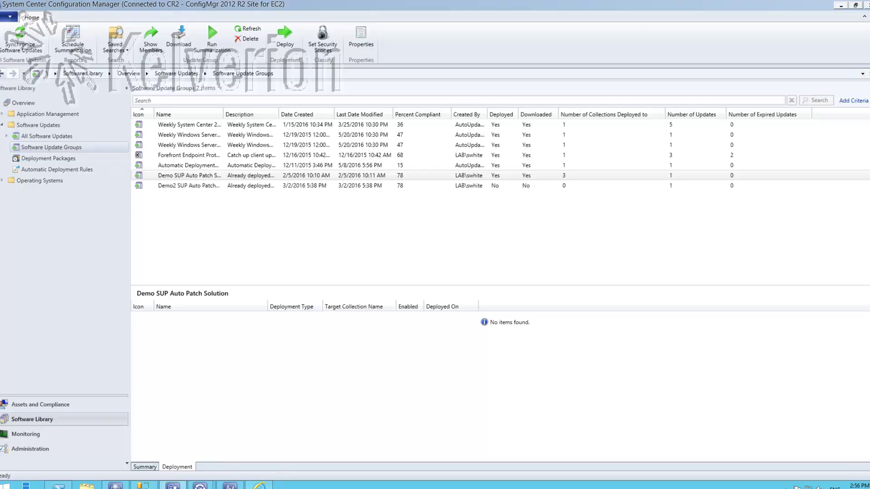
pyautogui.hotkey('alt', 'Tab')
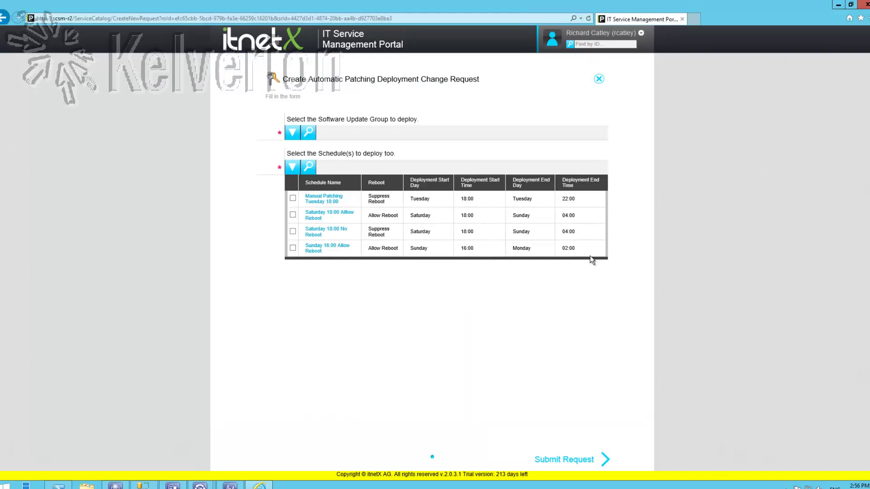
# - Submit the change request for Demo SUP Auto Patch Solution, adding the Saturday 18:00 No Reboot schedule
pyautogui.click(293, 134)
pyautogui.click(292, 166)
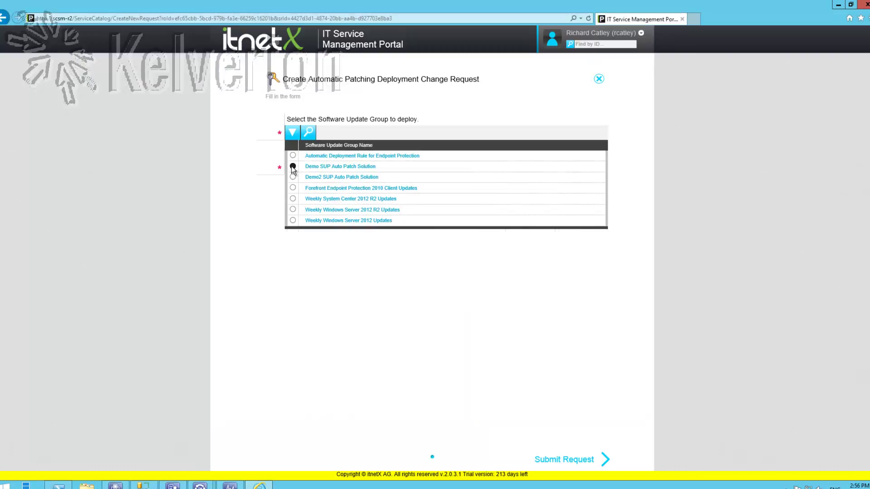
pyautogui.click(292, 195)
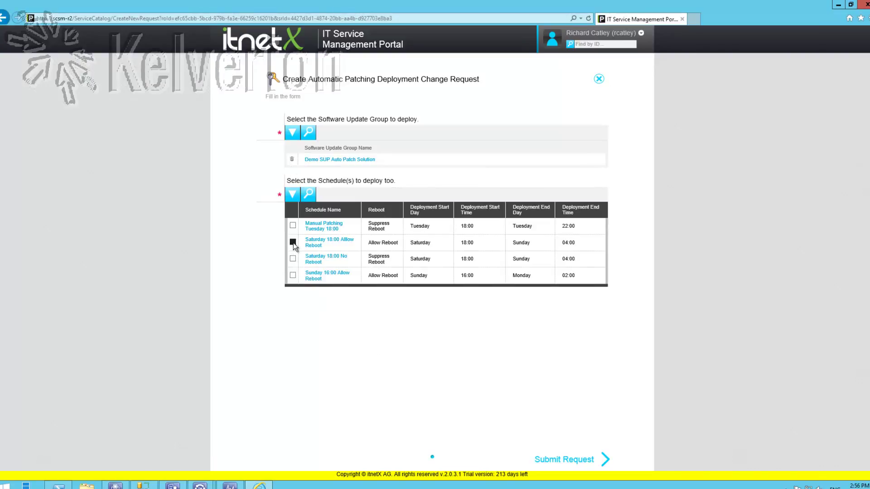
pyautogui.click(292, 259)
pyautogui.click(567, 460)
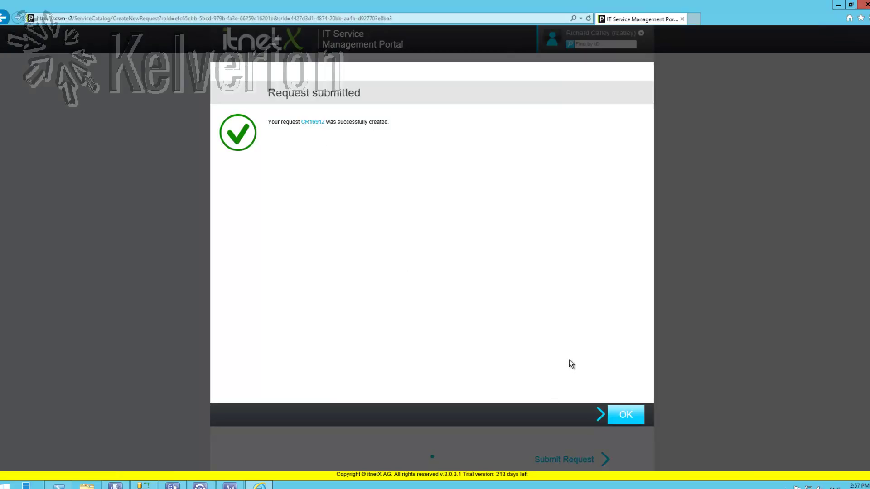
pyautogui.click(620, 416)
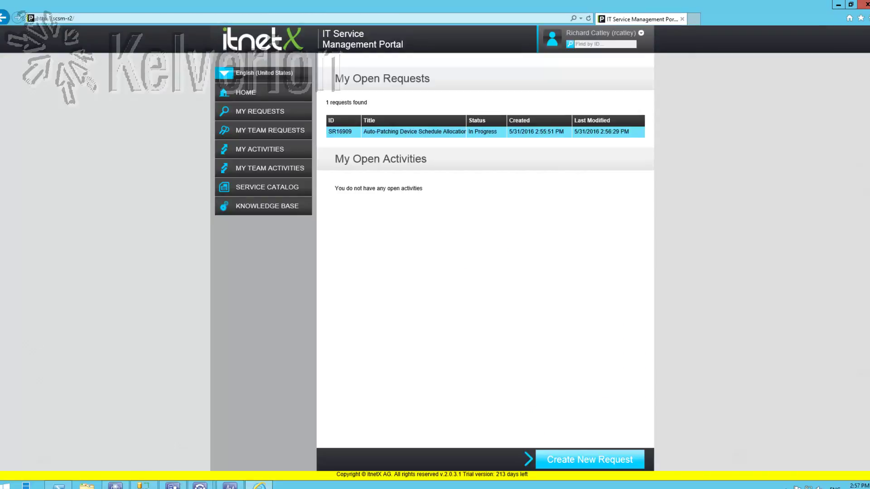
pyautogui.click(200, 486)
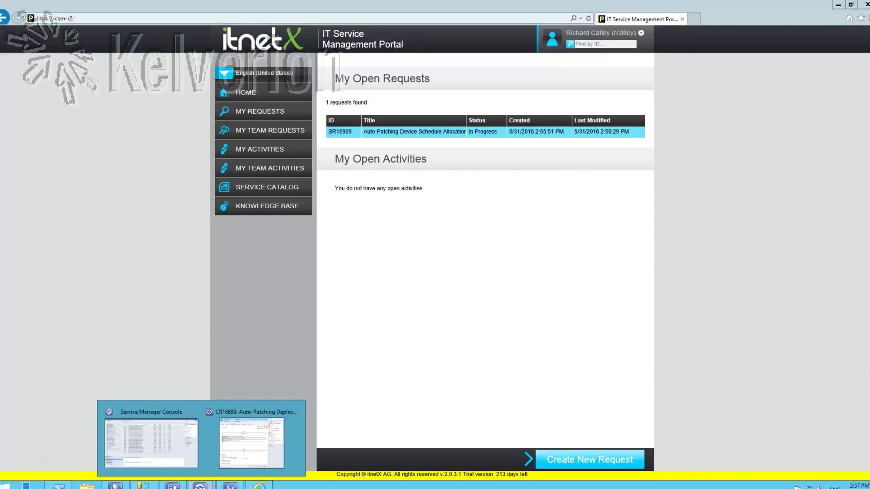
# - Open CR16912 in Service Manager and show activities RA16913, MA16914, RA16915 in a wide view
pyautogui.click(151, 441)
pyautogui.click(290, 79)
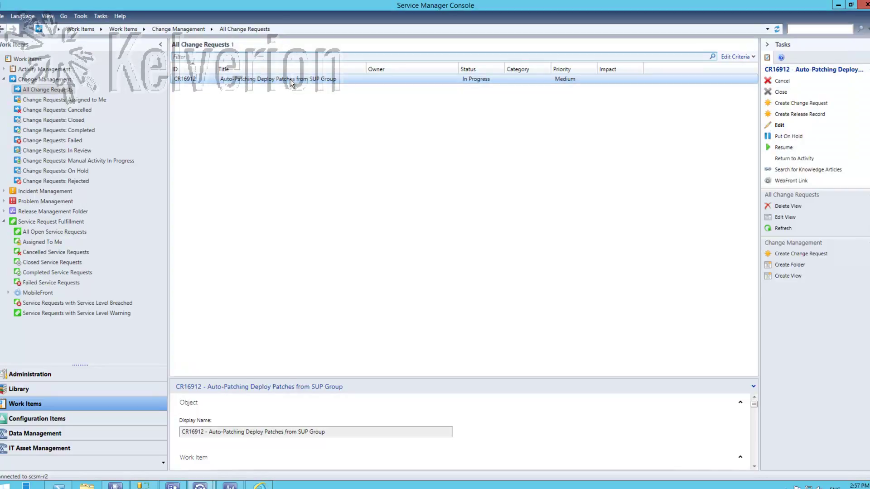
pyautogui.doubleClick(290, 80)
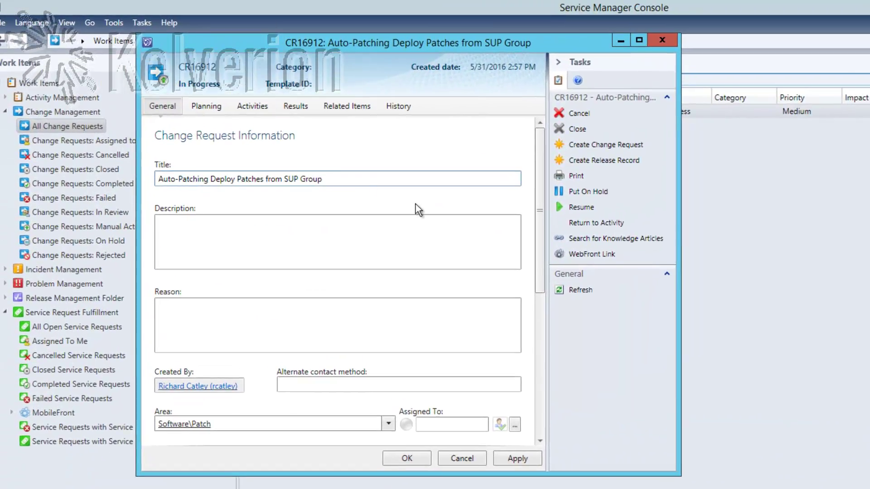
pyautogui.moveTo(540, 189); pyautogui.dragTo(555, 199)
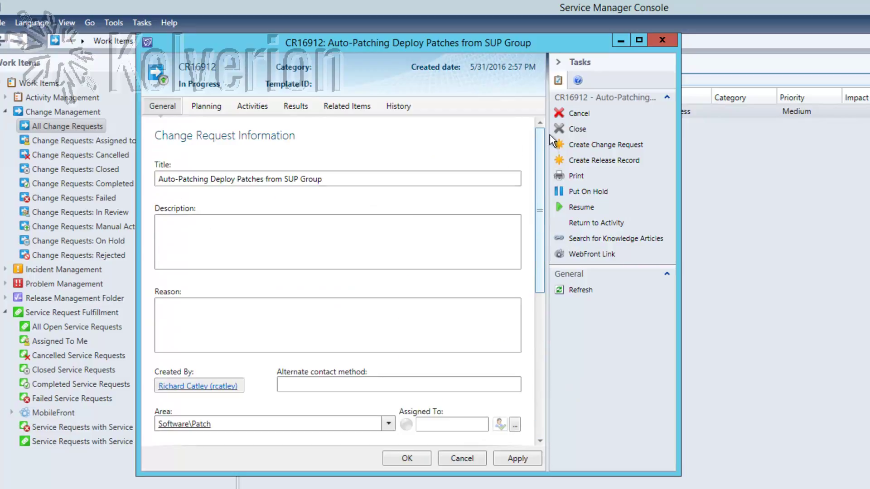
pyautogui.click(249, 106)
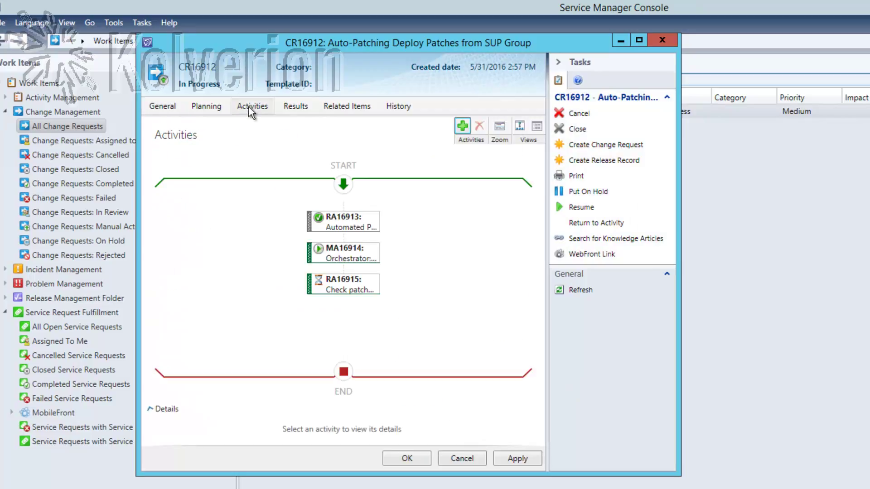
pyautogui.click(536, 126)
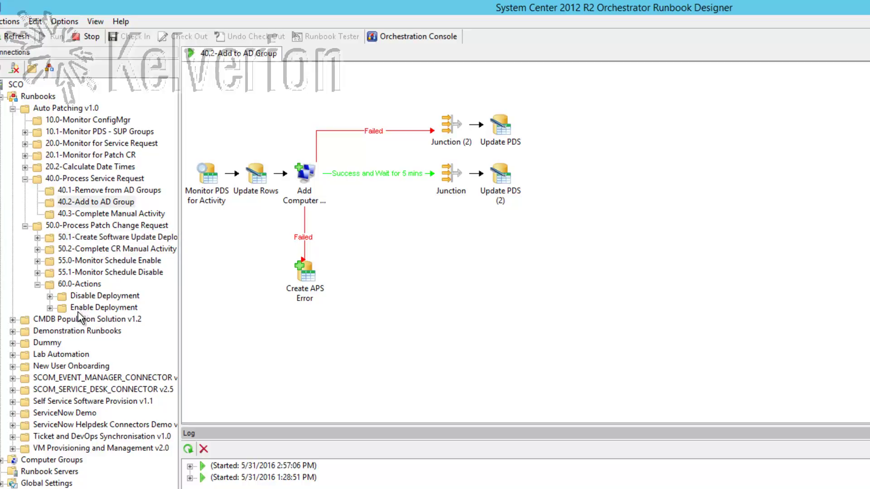
# - Inspect runbook 50.1-Create Software Update Deployment's run history and its Deploy Software Update and Disable Deployment activities
pyautogui.click(117, 236)
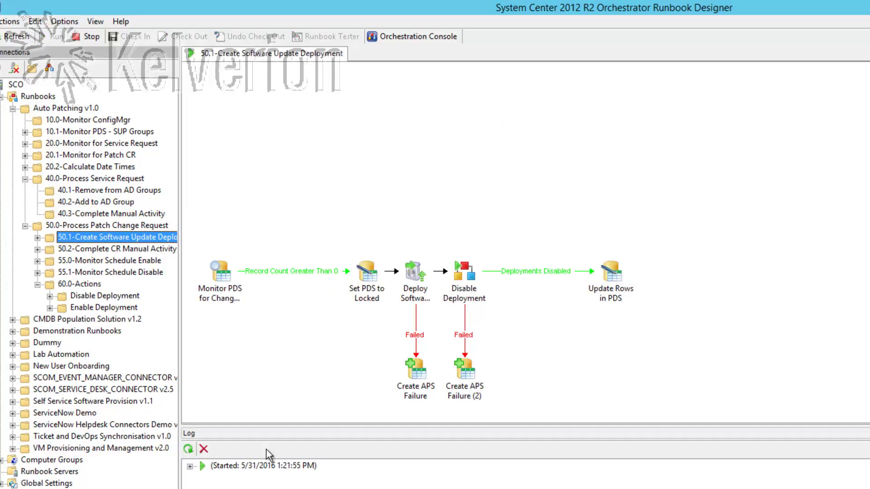
pyautogui.click(253, 488)
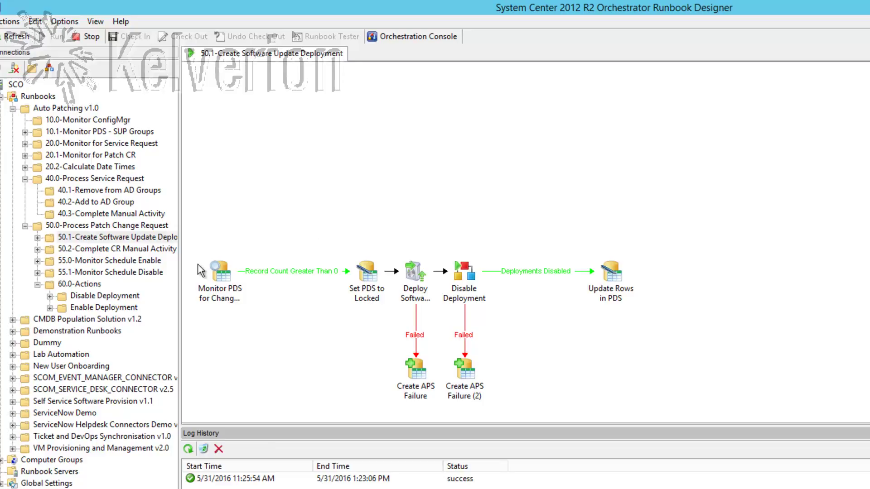
pyautogui.click(414, 278)
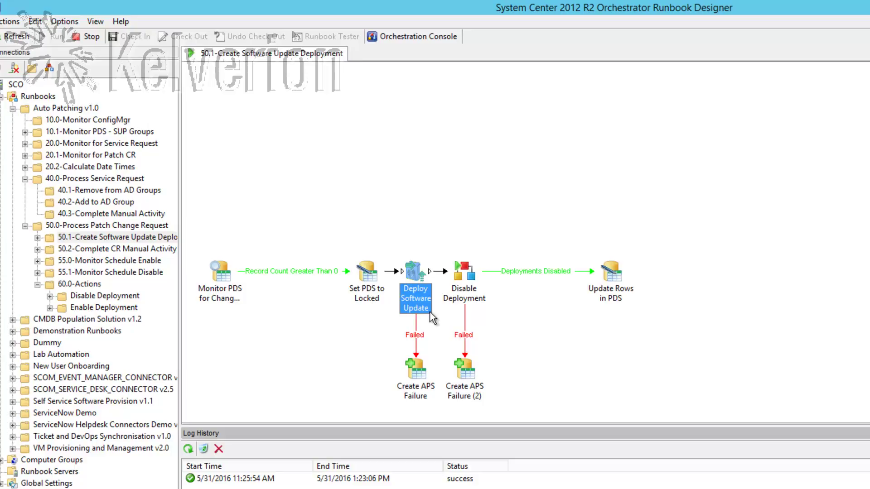
pyautogui.click(460, 293)
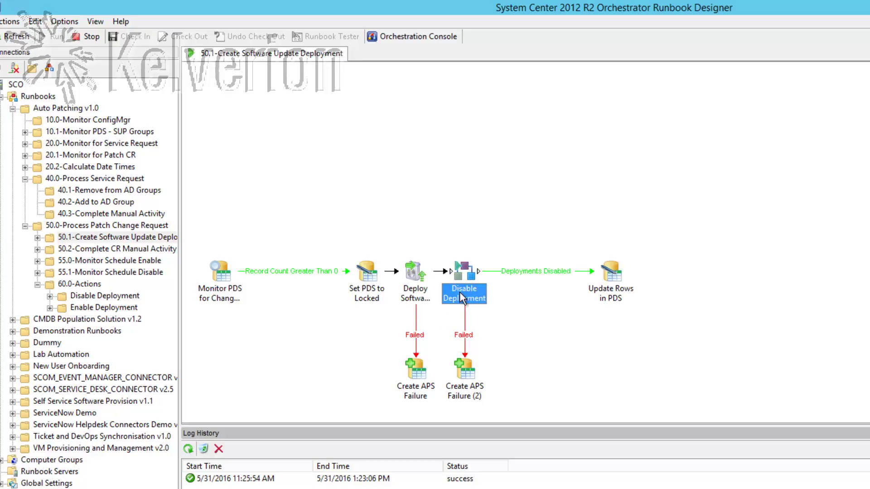
# - Review runbooks 55.0-Monitor Schedule Enable and 55.1-Monitor Schedule Disable, then open 20.1-Monitor for Patch CR
pyautogui.click(91, 260)
pyautogui.click(370, 240)
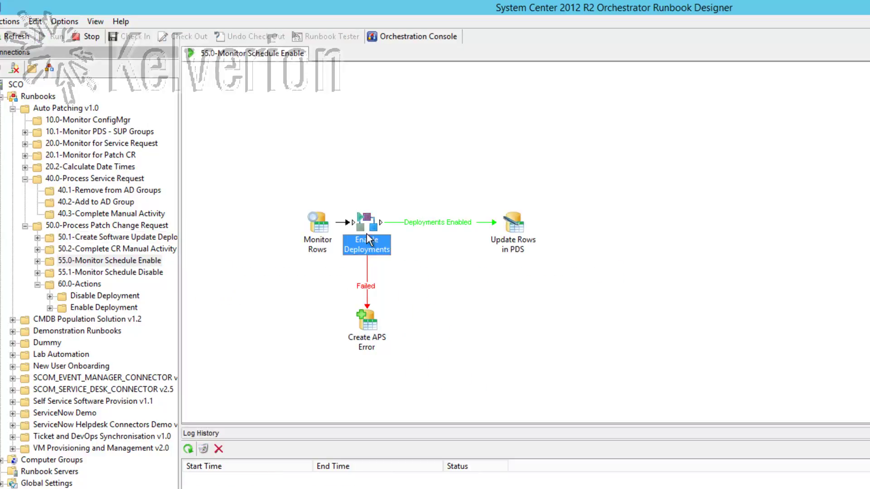
pyautogui.click(113, 272)
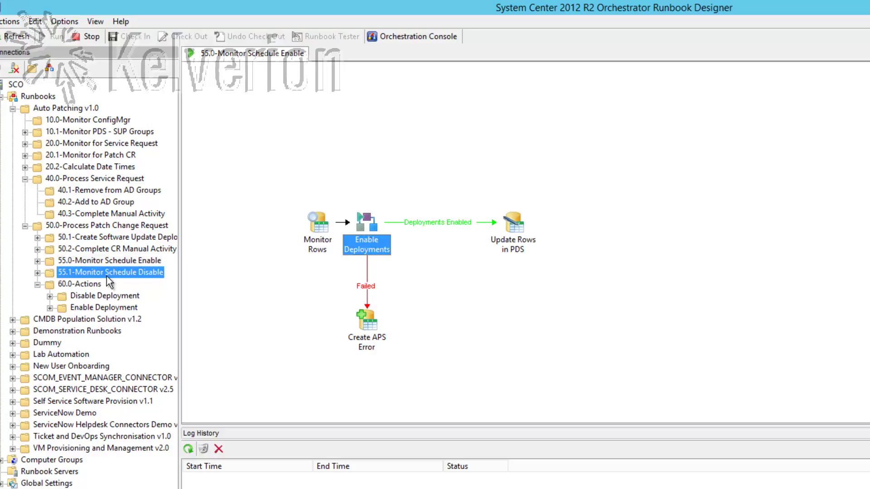
pyautogui.click(207, 278)
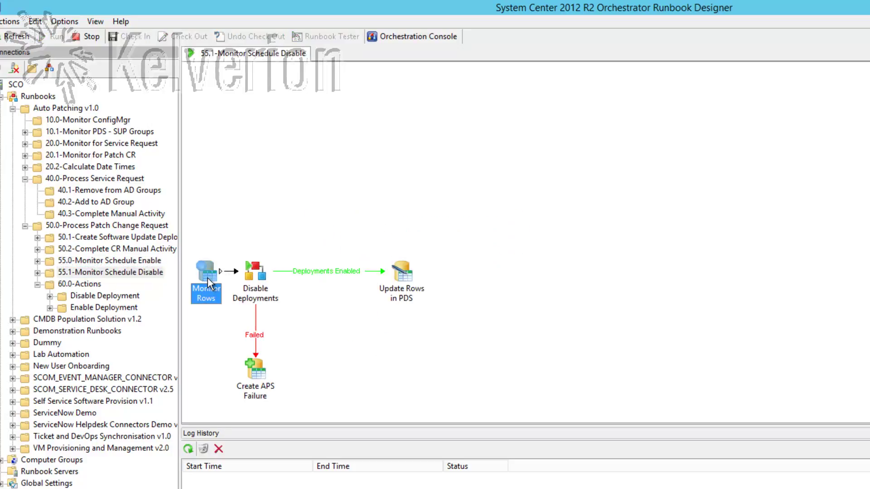
pyautogui.click(259, 289)
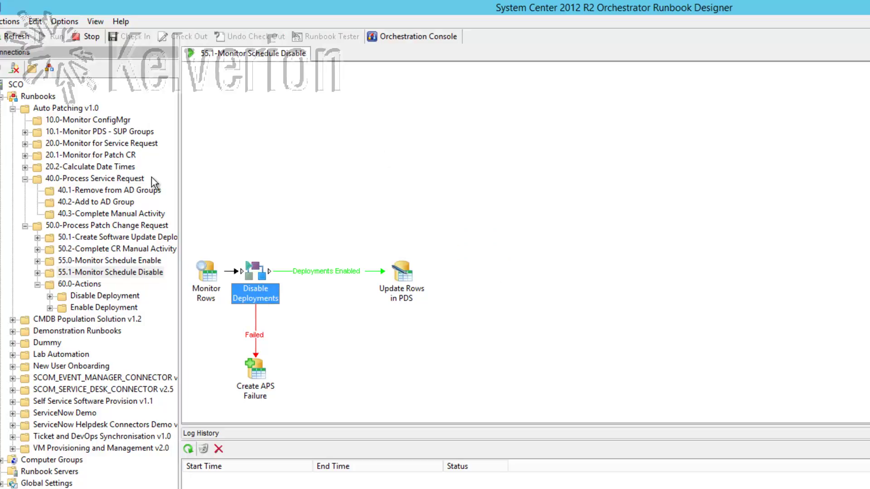
pyautogui.click(91, 155)
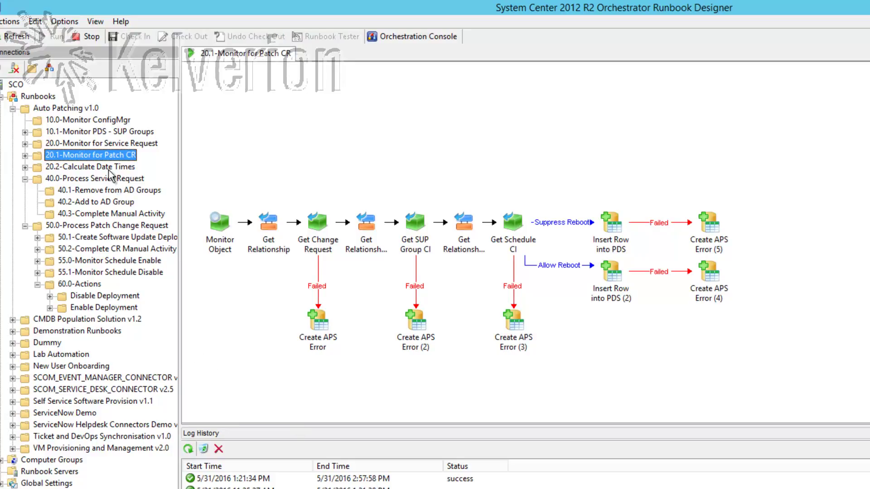
# - Expand runbook 50.1's latest log entry, showing Monitor PDS for Change Approval, then return to Configuration Manager
pyautogui.click(111, 237)
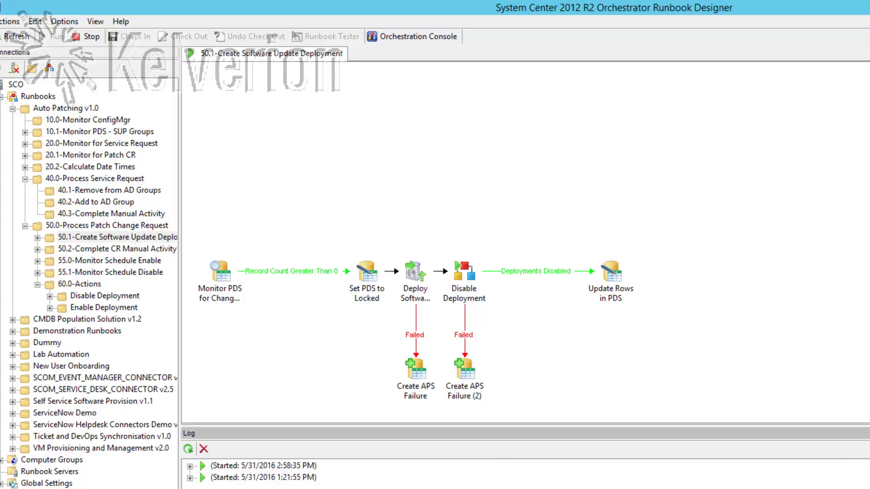
pyautogui.click(190, 466)
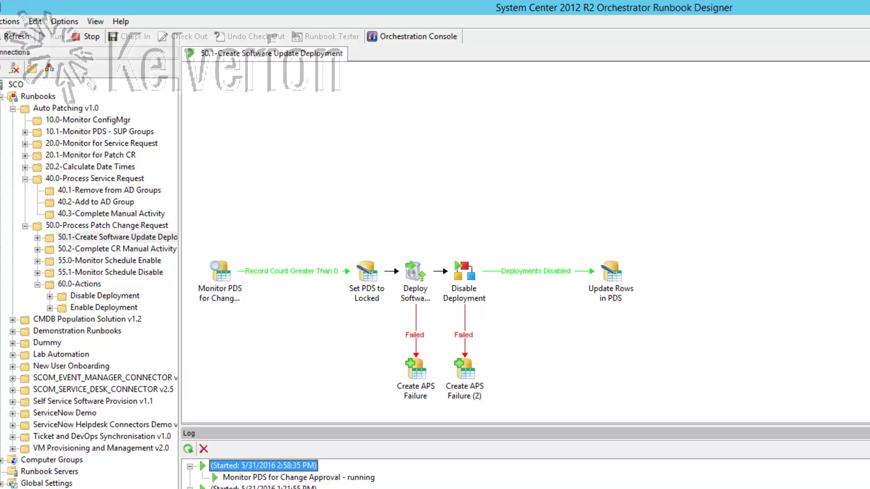
pyautogui.hotkey('alt', 'Tab')
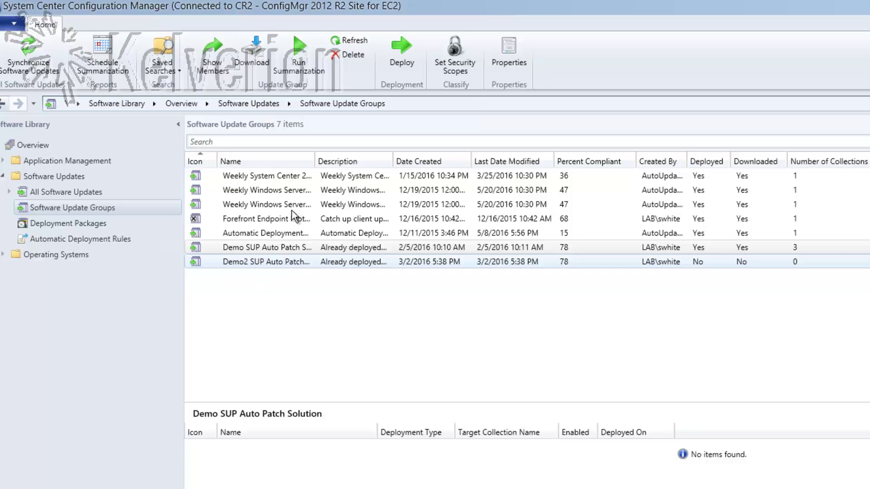
# - Refresh the Demo SUP Auto Patch Solution group and confirm its three APS_Demo deployments show Enabled No
pyautogui.click(352, 40)
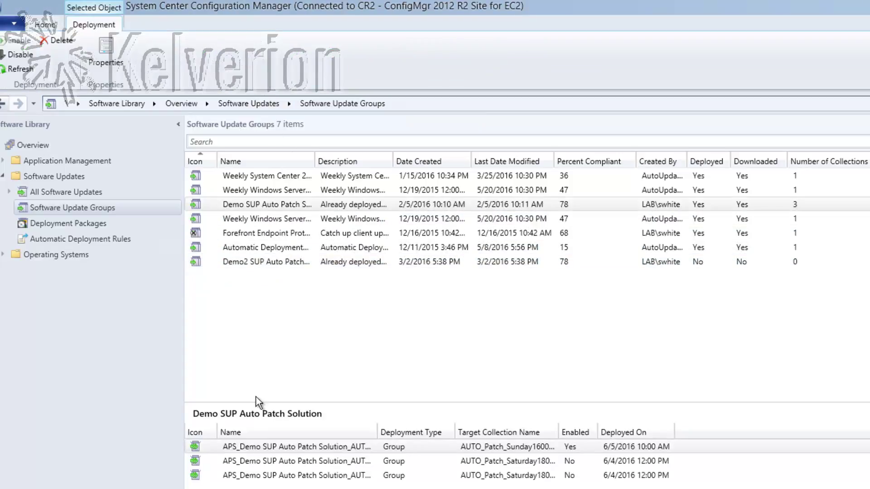
pyautogui.click(260, 447)
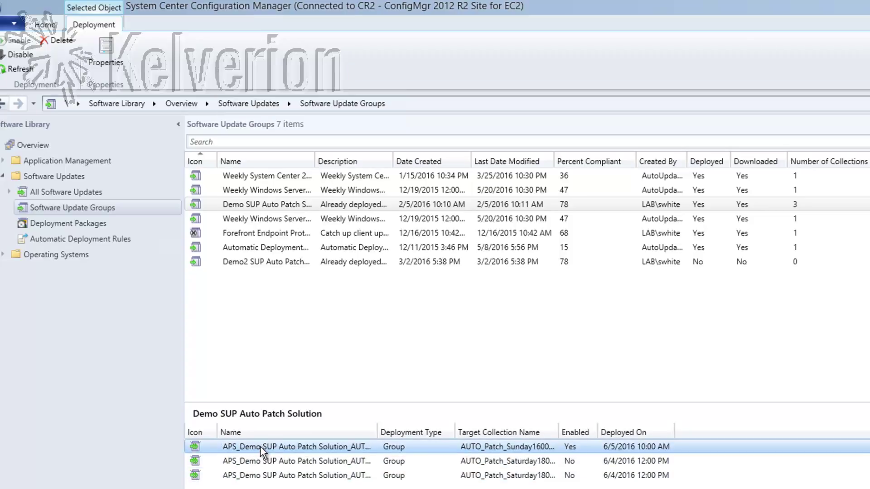
pyautogui.click(263, 462)
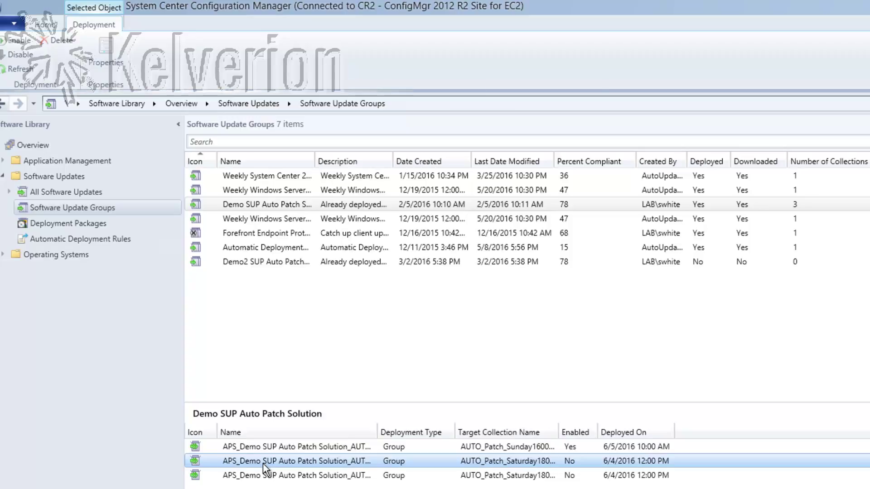
pyautogui.press('Down')
pyautogui.click(267, 202)
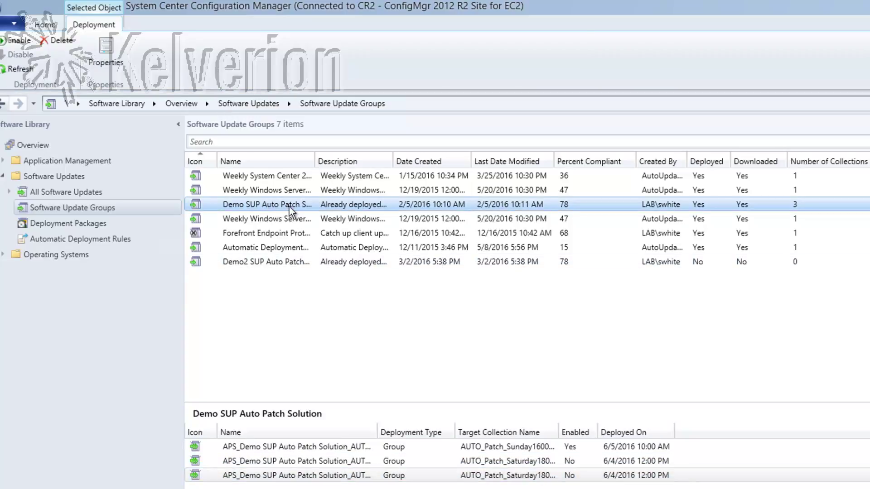
pyautogui.rightClick(289, 206)
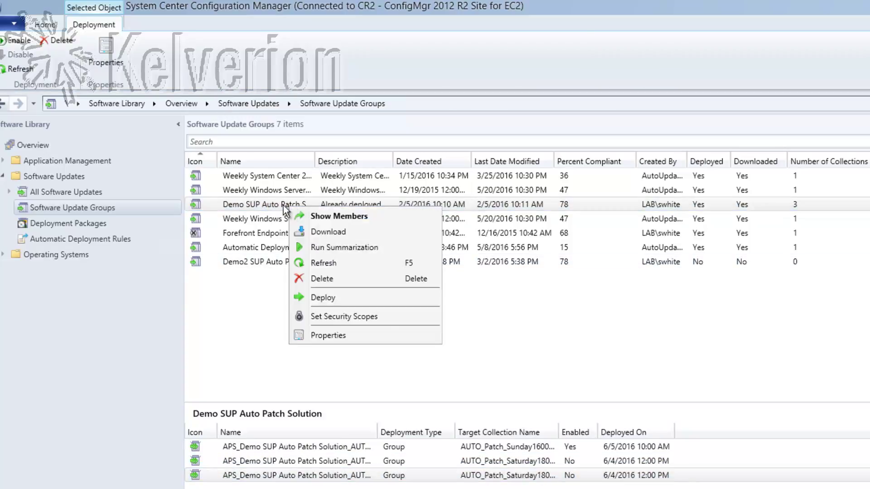
pyautogui.click(326, 263)
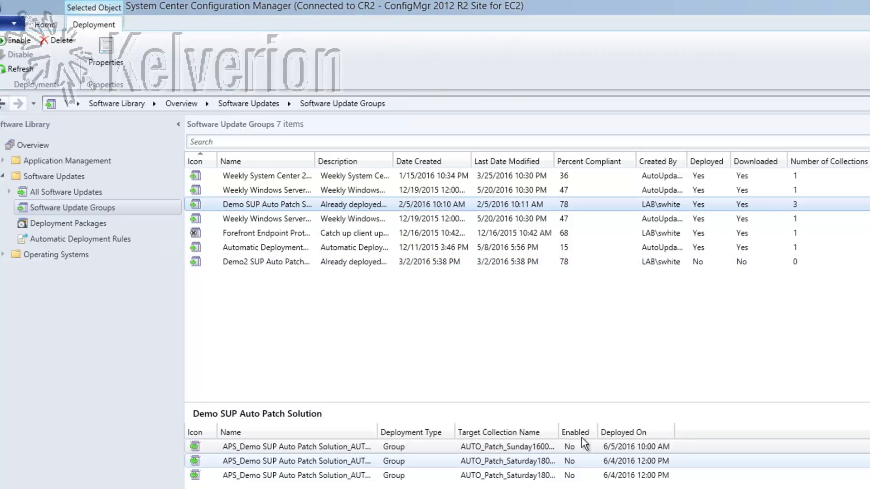